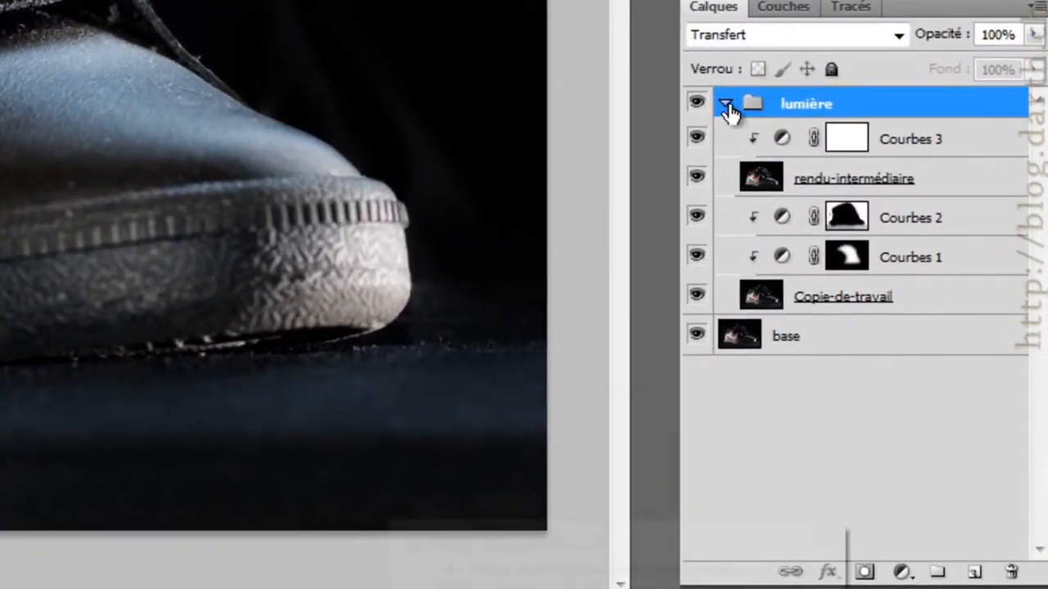
Step: Collapse the lumière group and delete it, keeping only the base layer
{"action": "left_click", "coordinate": [726, 104]}
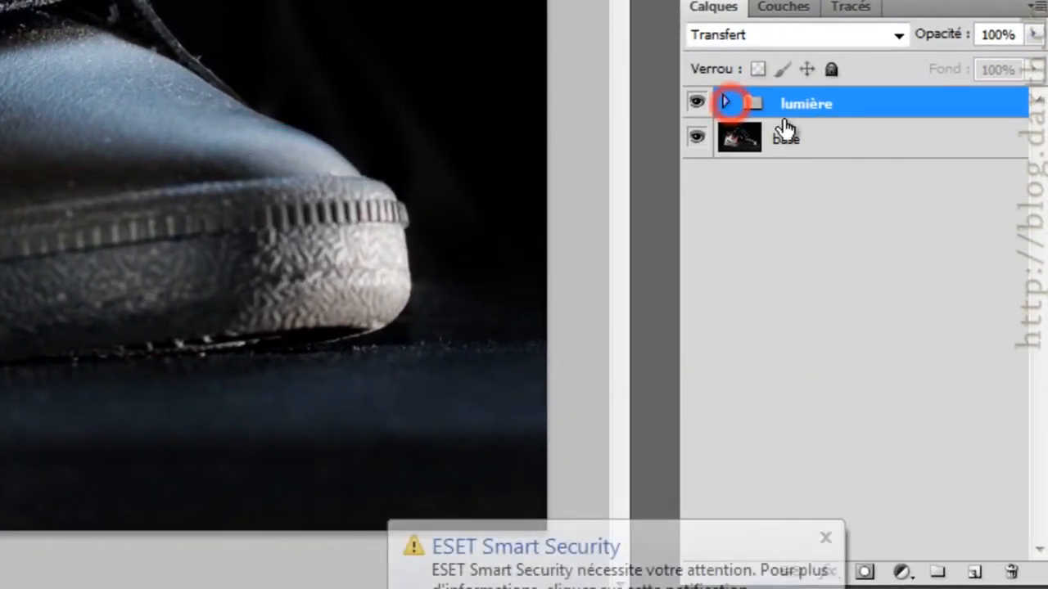
{"action": "left_click_drag", "start_coordinate": [889, 105], "coordinate": [1007, 575]}
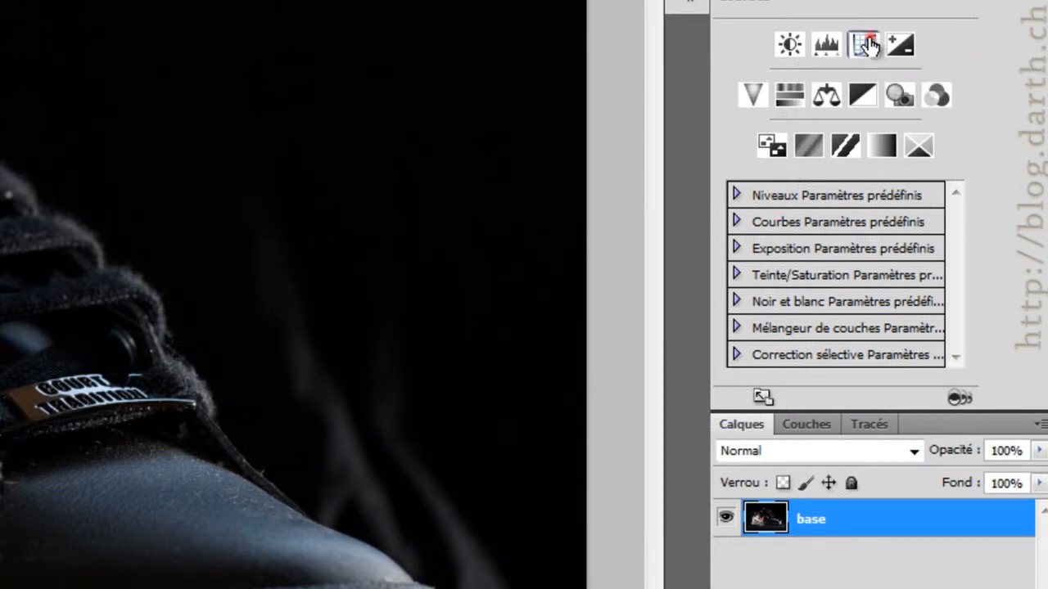
Step: Add a Curves adjustment above the base layer brightening input 89 to output 171, and fill its mask with black
{"action": "left_click", "coordinate": [866, 43]}
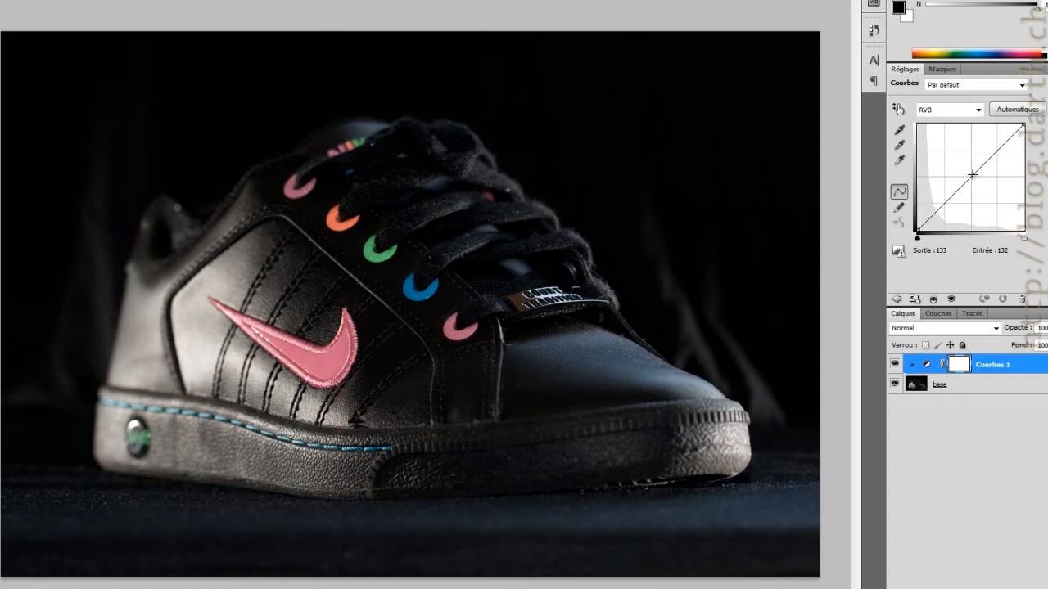
{"action": "mouse_move", "coordinate": [972, 174]}
{"action": "left_mouse_down"}
{"action": "mouse_move", "coordinate": [963, 150]}
{"action": "mouse_move", "coordinate": [955, 166]}
{"action": "left_mouse_up"}
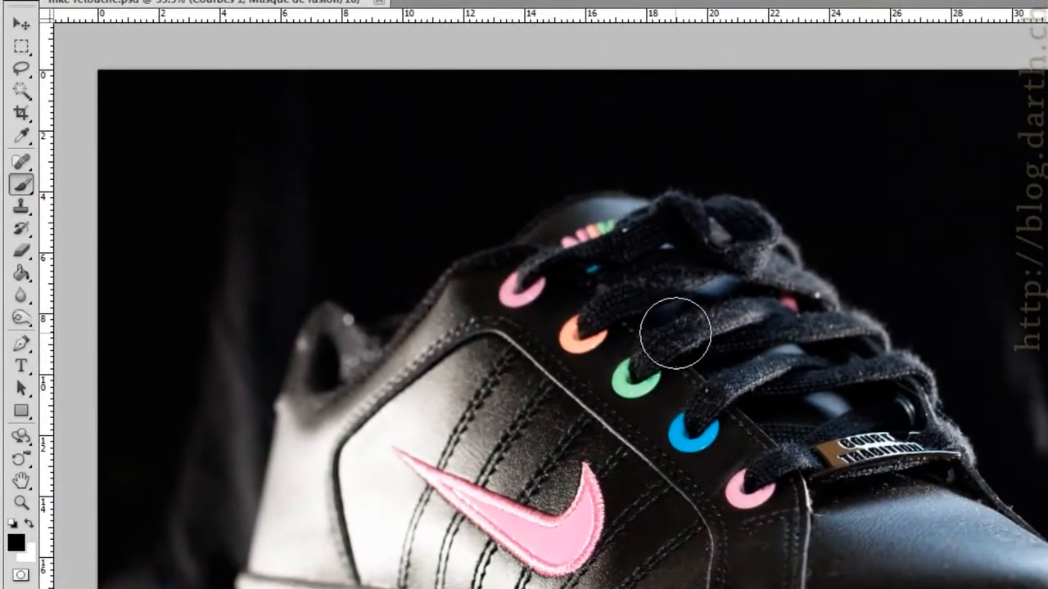
{"action": "left_click", "coordinate": [21, 275]}
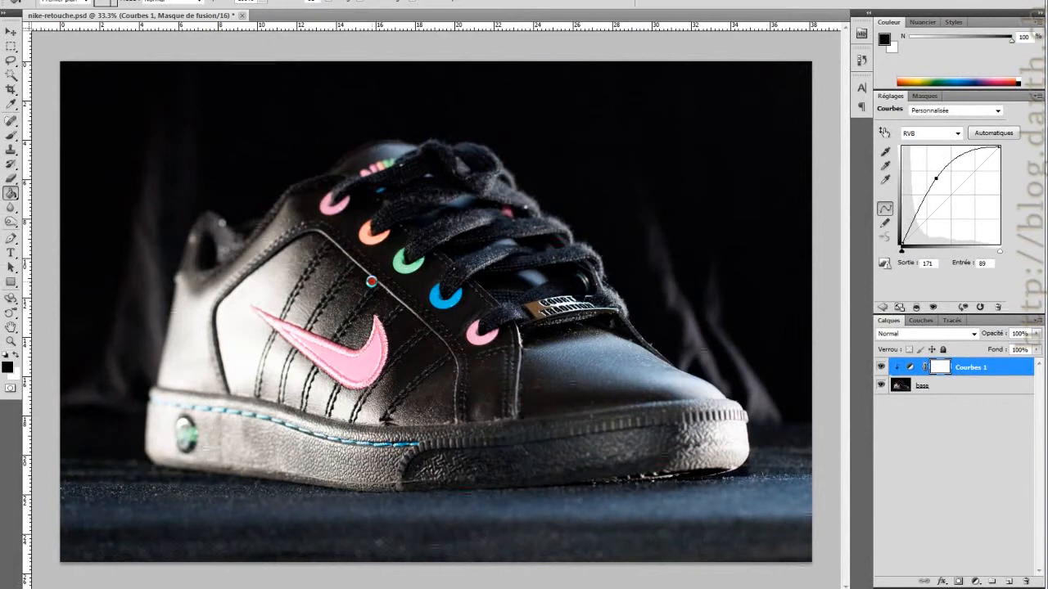
{"action": "left_click", "coordinate": [372, 281]}
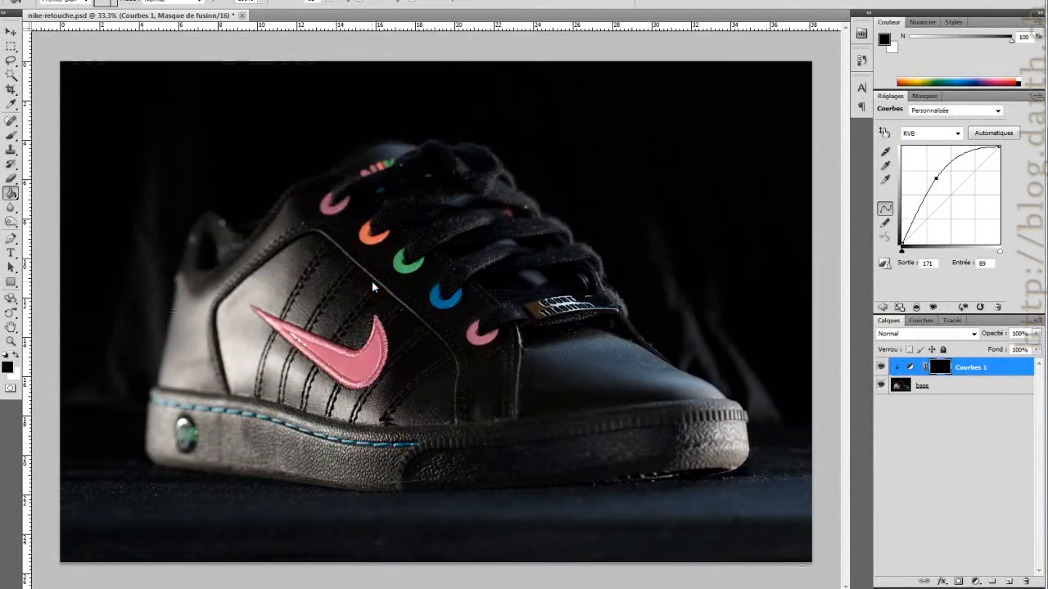
Step: Paint white on the brightening Curves mask over the shoe's laces with a soft brush of about 324 px
{"action": "left_click", "coordinate": [15, 355]}
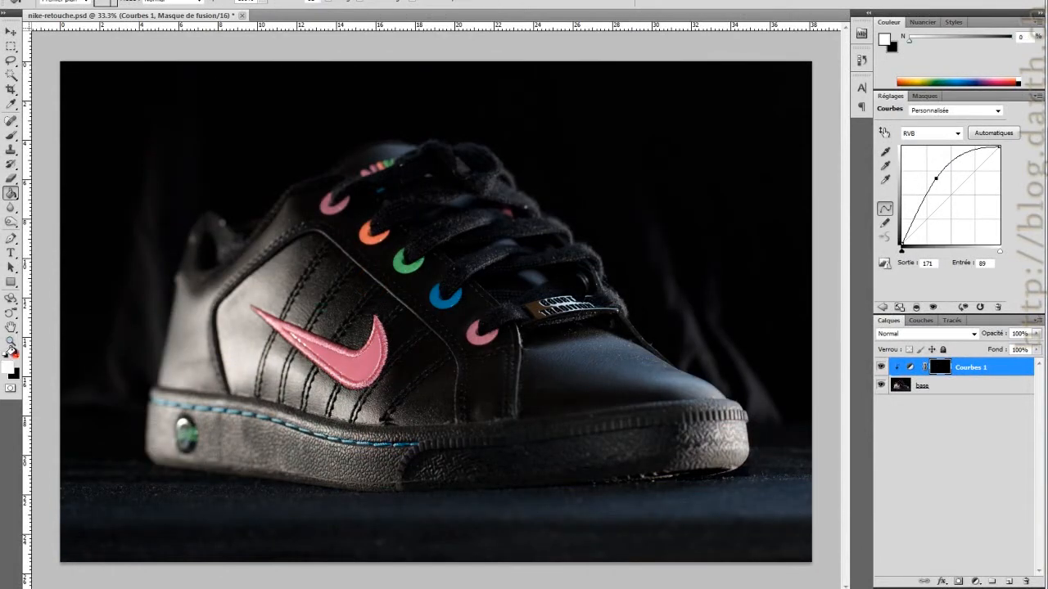
{"action": "left_click", "coordinate": [11, 138]}
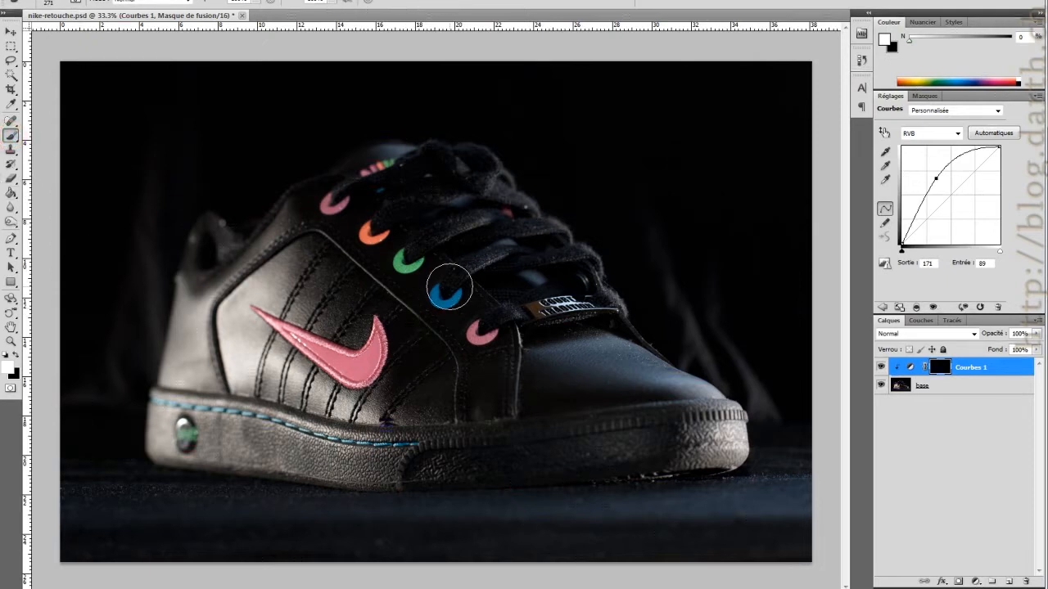
{"action": "right_click", "coordinate": [449, 286], "text": "alt"}
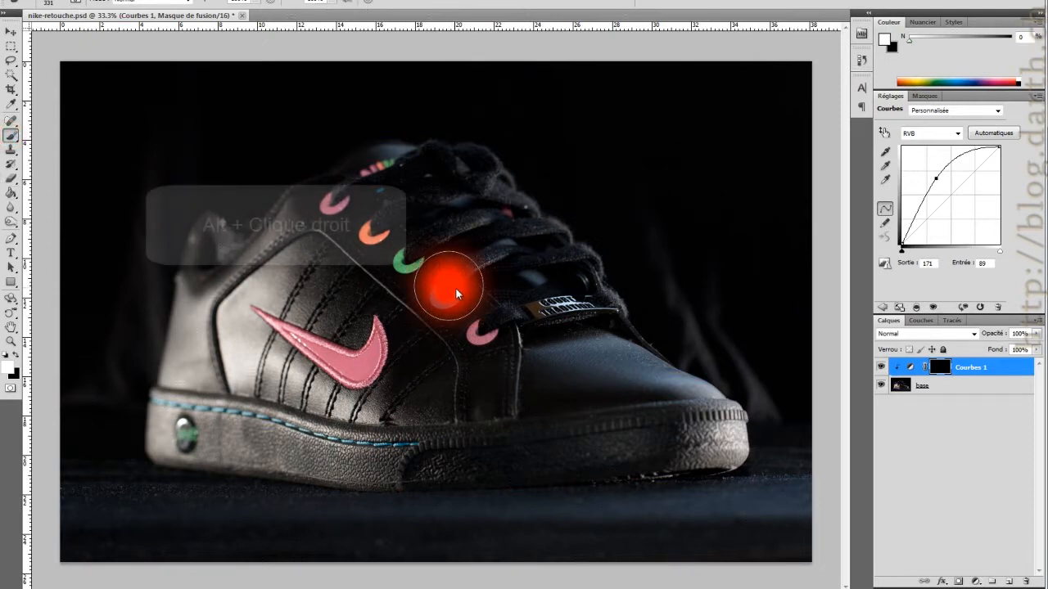
{"action": "left_click_drag", "start_coordinate": [456, 288], "coordinate": [454, 220]}
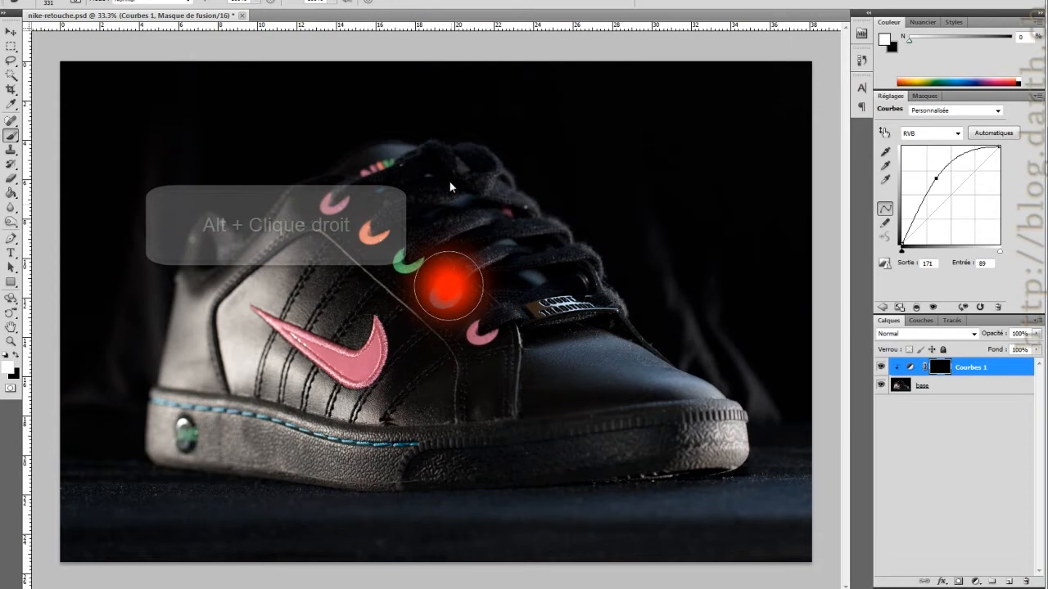
{"action": "mouse_move", "coordinate": [449, 177]}
{"action": "left_mouse_down"}
{"action": "mouse_move", "coordinate": [455, 355]}
{"action": "mouse_move", "coordinate": [450, 149]}
{"action": "left_mouse_up"}
{"action": "mouse_move", "coordinate": [451, 136]}
{"action": "left_mouse_down"}
{"action": "mouse_move", "coordinate": [385, 141]}
{"action": "mouse_move", "coordinate": [438, 149]}
{"action": "mouse_move", "coordinate": [421, 147]}
{"action": "left_mouse_up"}
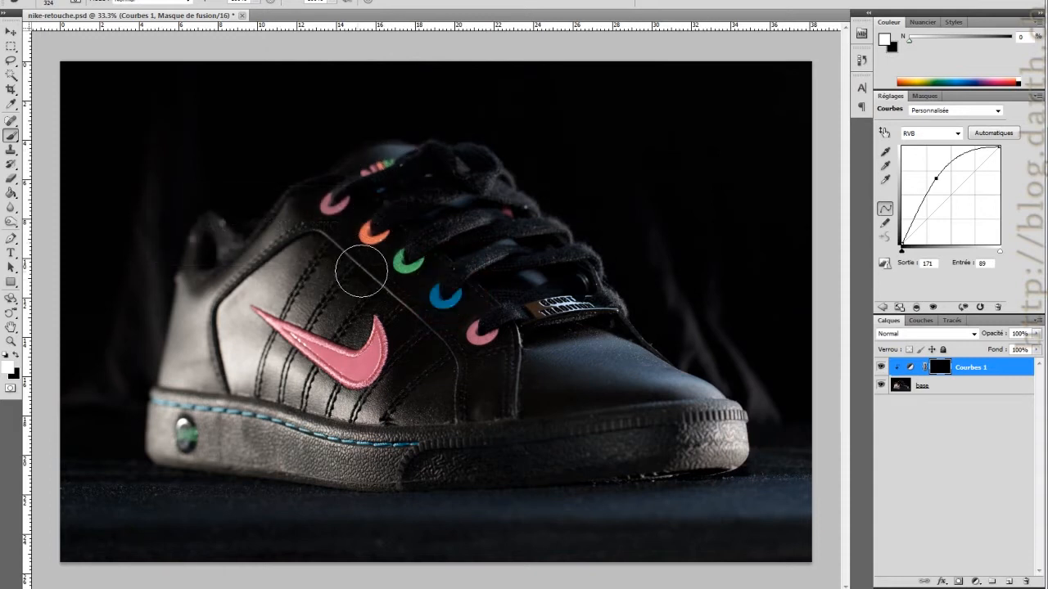
{"action": "mouse_move", "coordinate": [440, 221]}
{"action": "left_mouse_down"}
{"action": "mouse_move", "coordinate": [423, 224]}
{"action": "mouse_move", "coordinate": [372, 178]}
{"action": "mouse_move", "coordinate": [493, 308]}
{"action": "mouse_move", "coordinate": [546, 291]}
{"action": "mouse_move", "coordinate": [479, 208]}
{"action": "mouse_move", "coordinate": [446, 185]}
{"action": "mouse_move", "coordinate": [410, 182]}
{"action": "mouse_move", "coordinate": [449, 180]}
{"action": "mouse_move", "coordinate": [451, 168]}
{"action": "mouse_move", "coordinate": [433, 163]}
{"action": "mouse_move", "coordinate": [411, 203]}
{"action": "mouse_move", "coordinate": [418, 245]}
{"action": "mouse_move", "coordinate": [525, 270]}
{"action": "mouse_move", "coordinate": [519, 234]}
{"action": "mouse_move", "coordinate": [498, 251]}
{"action": "mouse_move", "coordinate": [485, 245]}
{"action": "left_mouse_up"}
{"action": "left_click", "coordinate": [421, 217]}
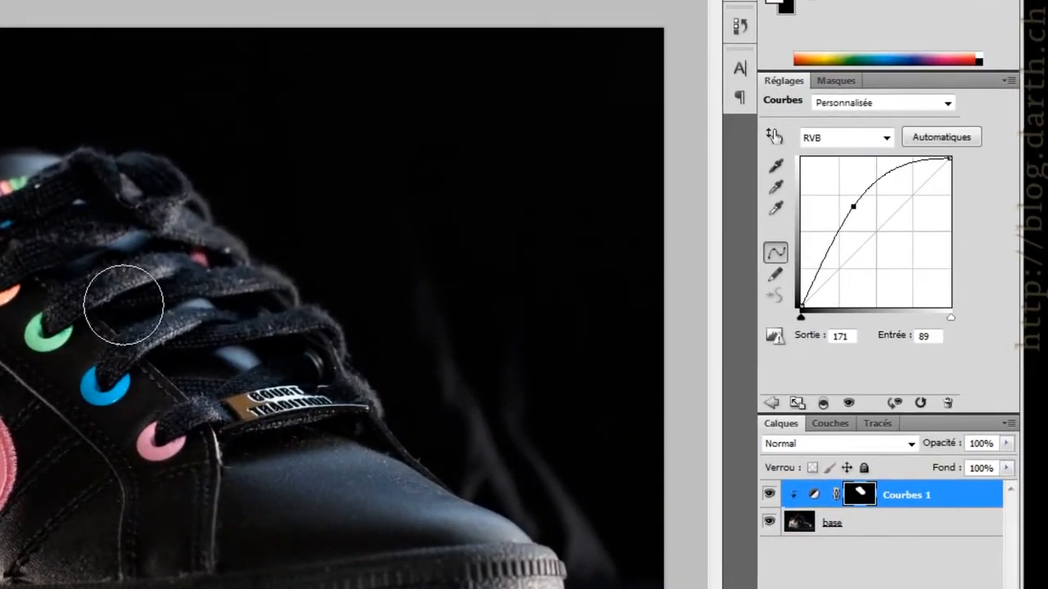
{"action": "left_click", "coordinate": [123, 305]}
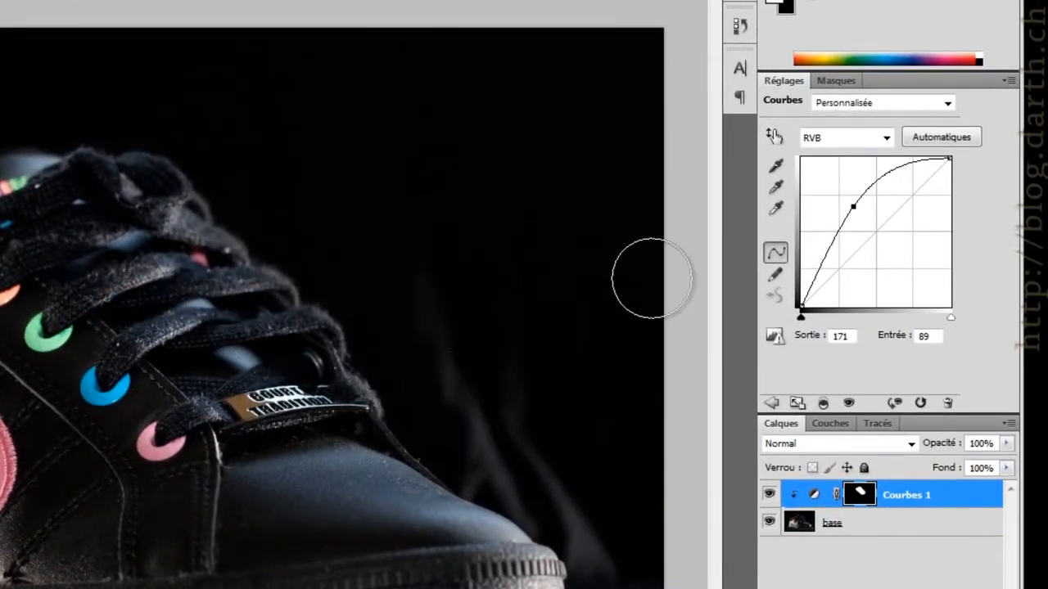
Step: Add a second Curves adjustment darkening input 178 to output 119, and fill its mask with black
{"action": "left_click", "coordinate": [771, 403]}
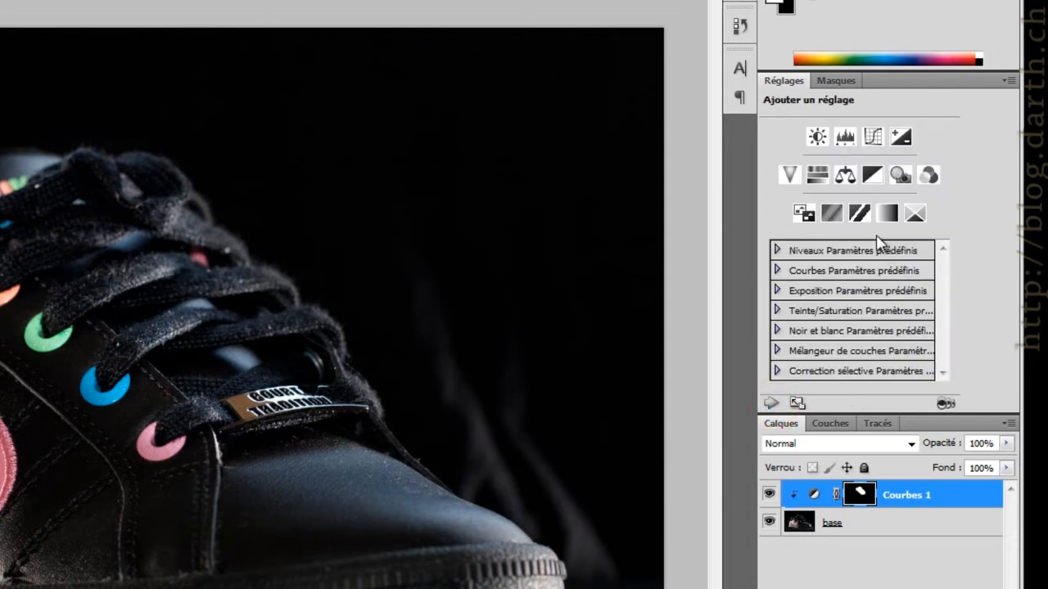
{"action": "left_click", "coordinate": [875, 138]}
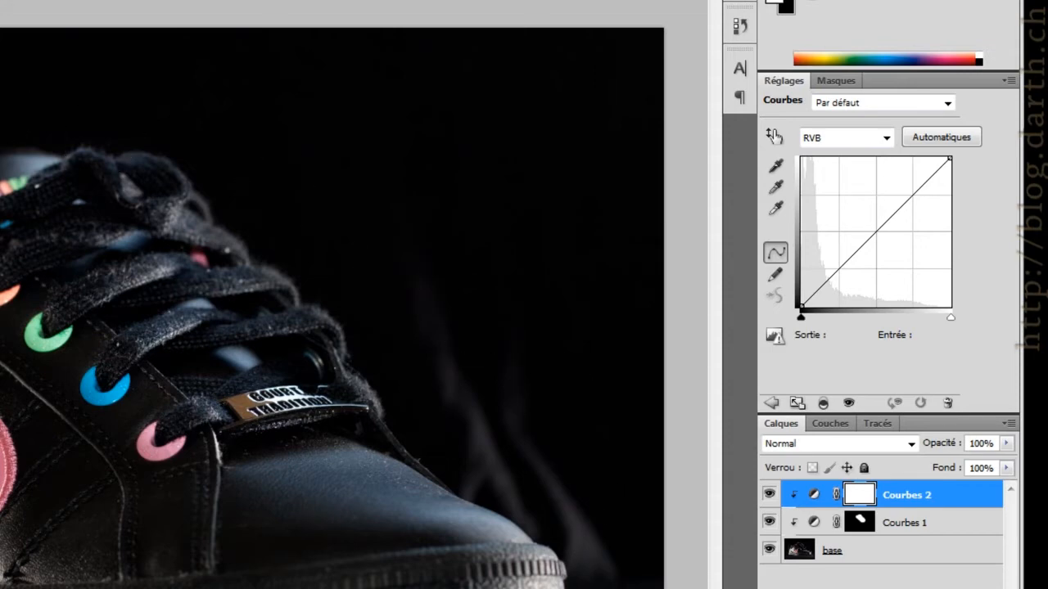
{"action": "left_click_drag", "start_coordinate": [874, 233], "coordinate": [889, 241]}
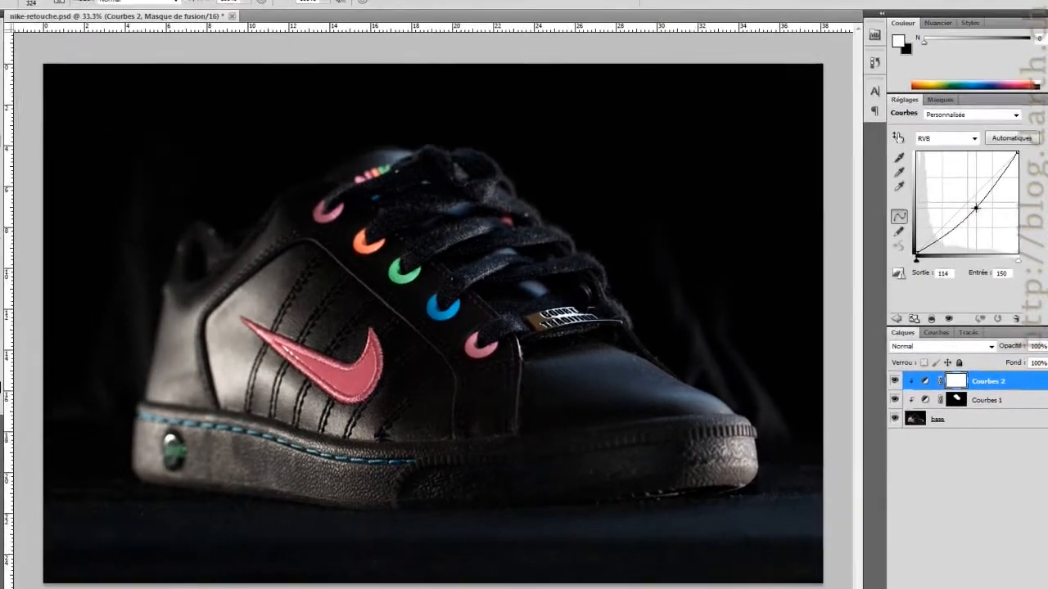
{"action": "left_click_drag", "start_coordinate": [976, 208], "coordinate": [989, 206]}
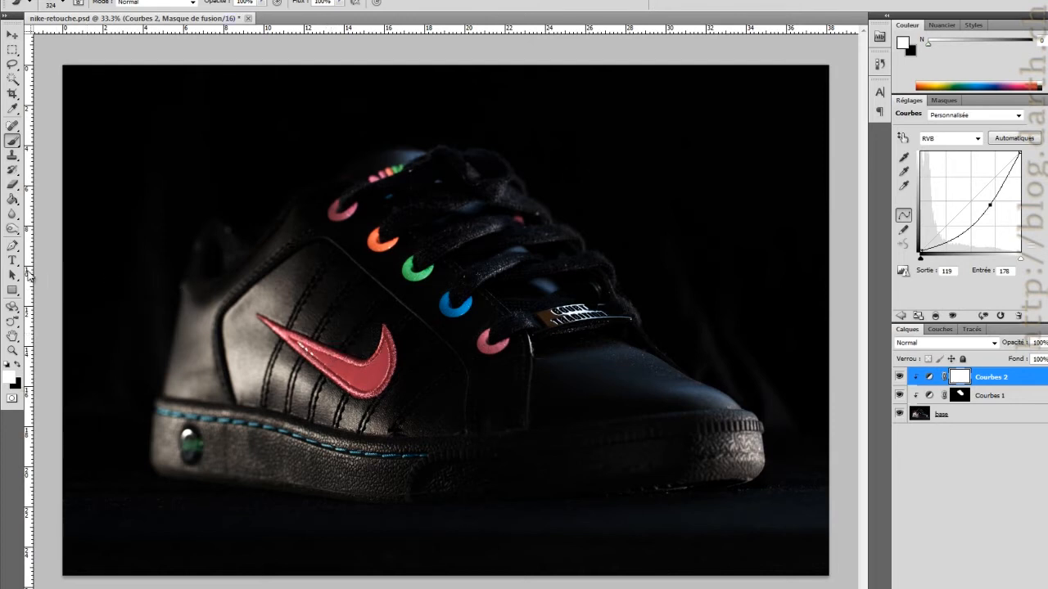
{"action": "left_click", "coordinate": [18, 366]}
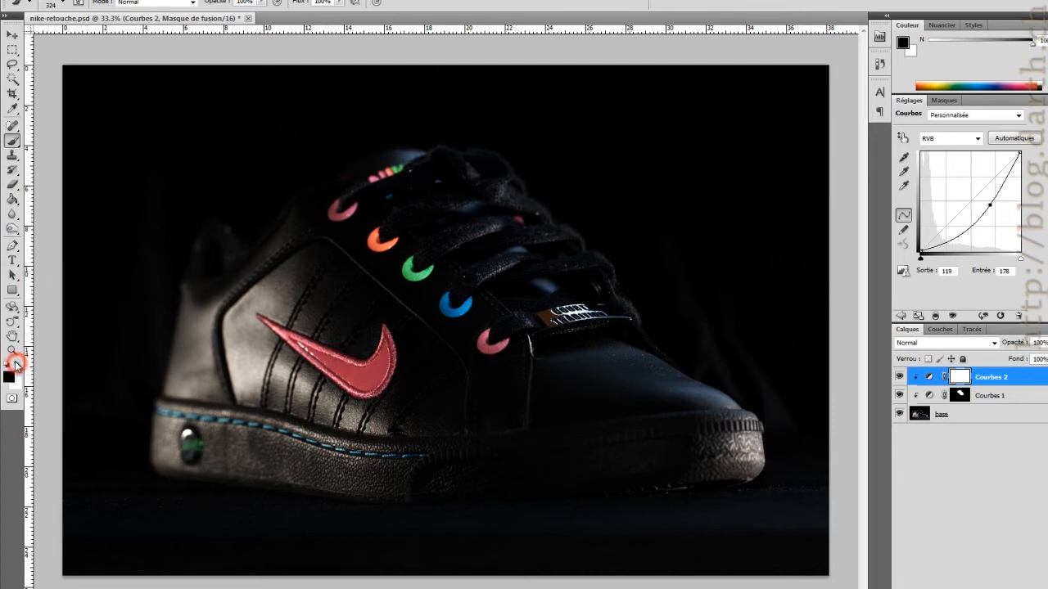
{"action": "left_click", "coordinate": [13, 200]}
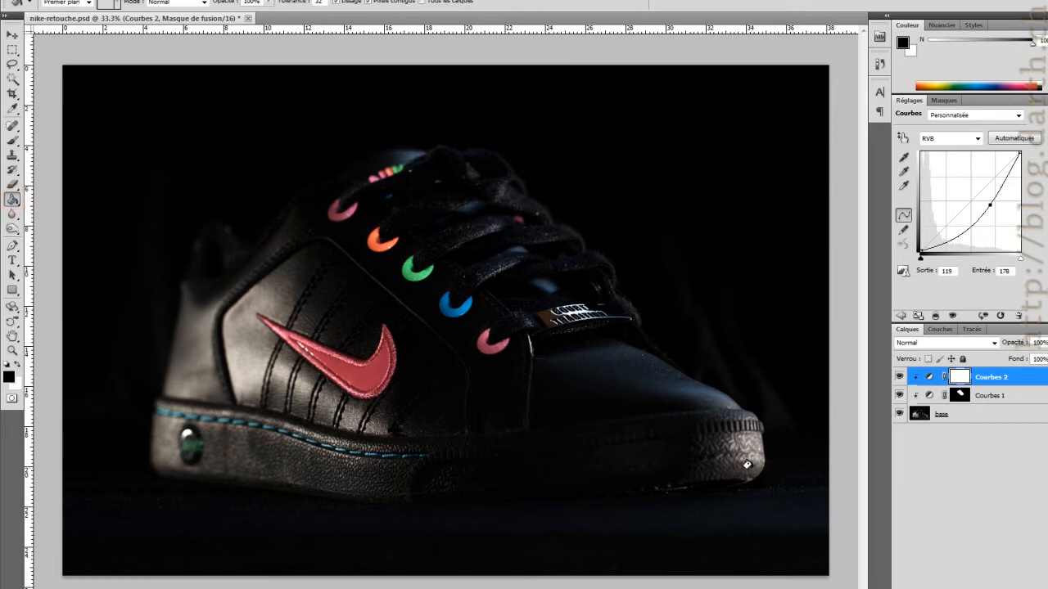
{"action": "left_click", "coordinate": [502, 295]}
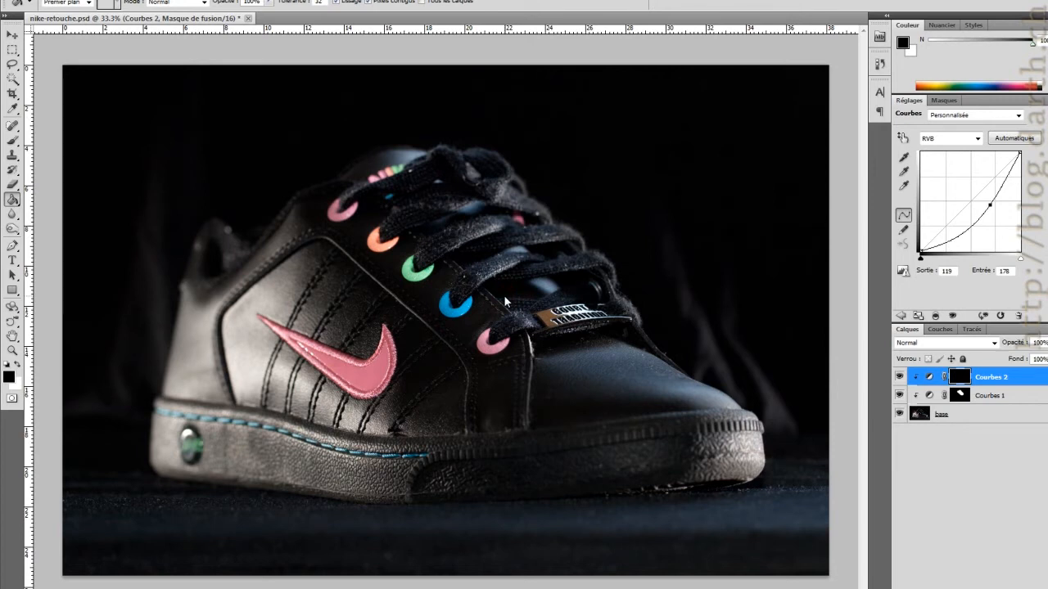
Step: Paint white on the darkening Curves mask over the background folds behind the shoe's toe at 100% brush opacity
{"action": "left_click", "coordinate": [12, 141]}
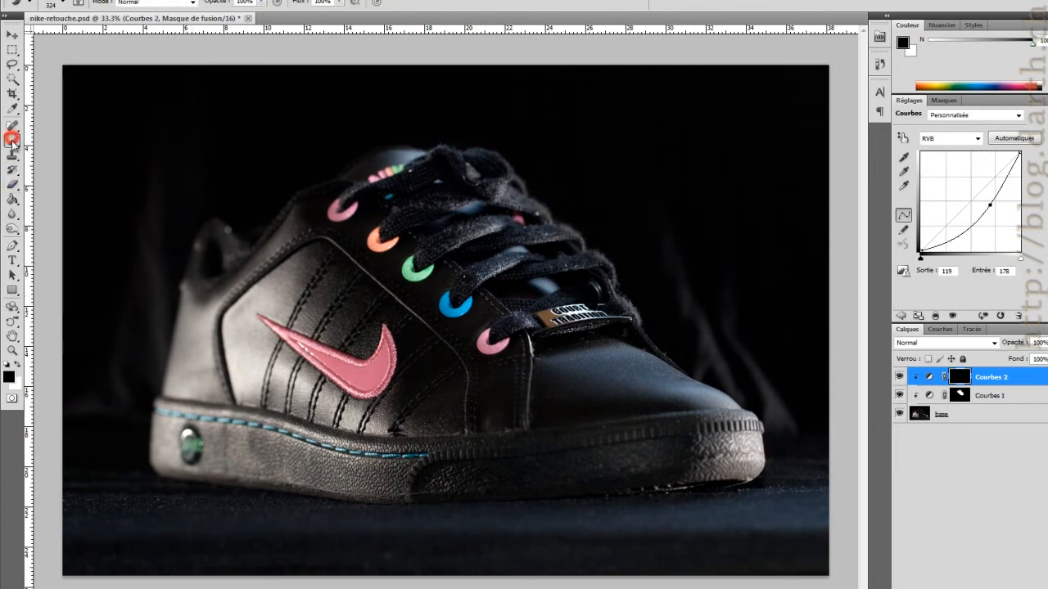
{"action": "left_click", "coordinate": [16, 365]}
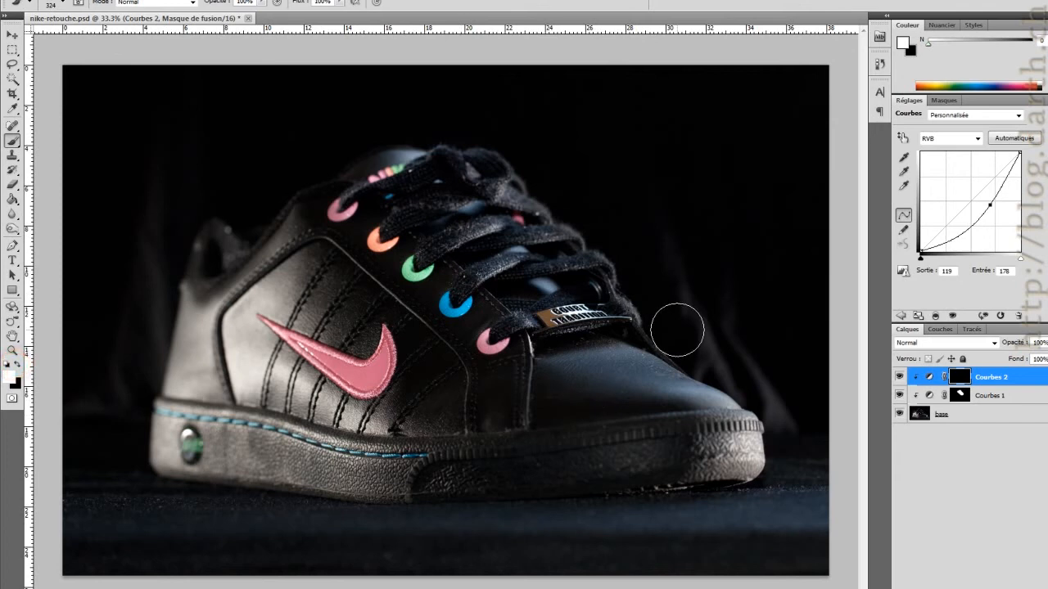
{"action": "left_click", "coordinate": [676, 255]}
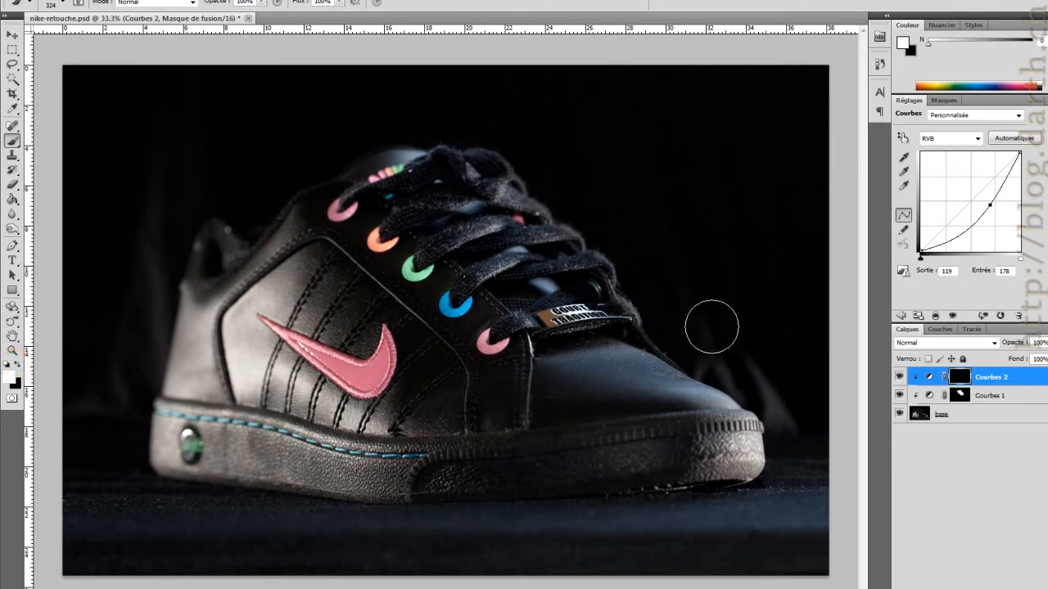
{"action": "mouse_move", "coordinate": [753, 362]}
{"action": "left_mouse_down"}
{"action": "mouse_move", "coordinate": [789, 424]}
{"action": "mouse_move", "coordinate": [785, 397]}
{"action": "mouse_move", "coordinate": [756, 369]}
{"action": "left_mouse_up"}
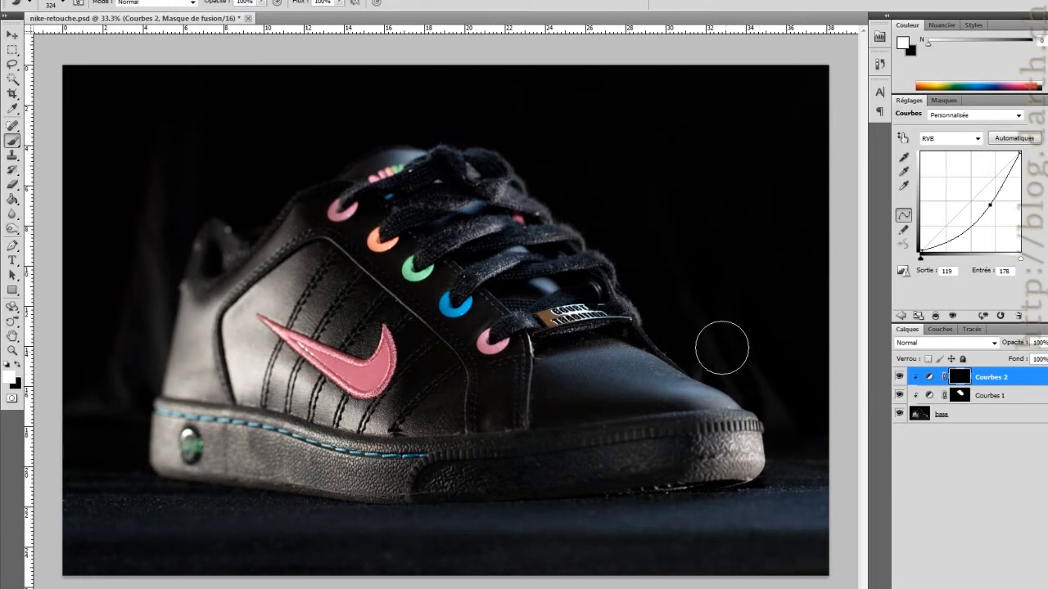
{"action": "left_click_drag", "start_coordinate": [709, 353], "coordinate": [790, 390]}
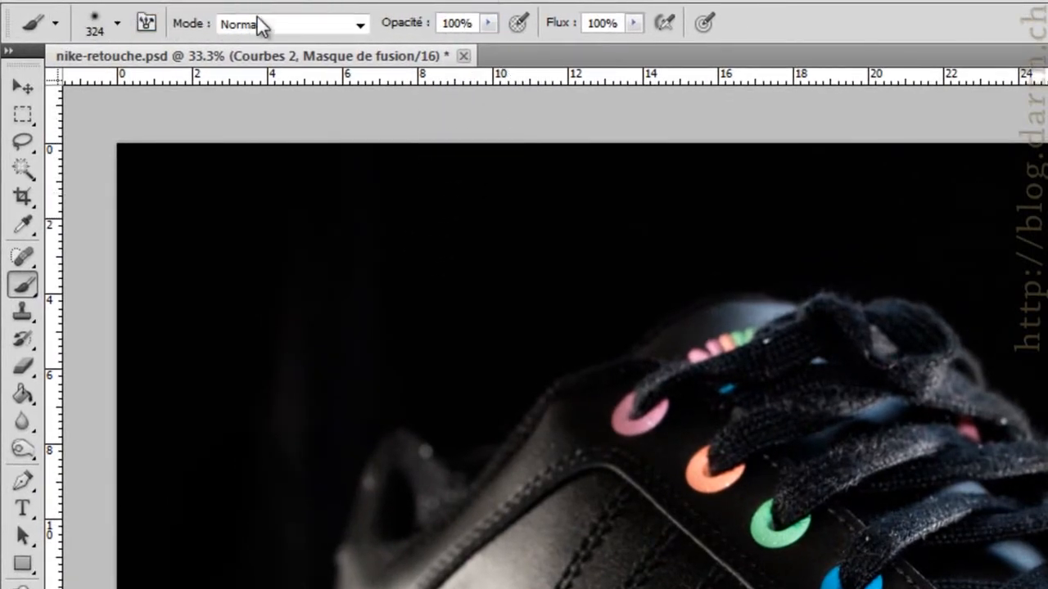
Step: Darken the fabric beneath the shoe by painting the Courbes 2 mask at 51% brush opacity, and lower the brush opacity further
{"action": "left_click", "coordinate": [486, 24]}
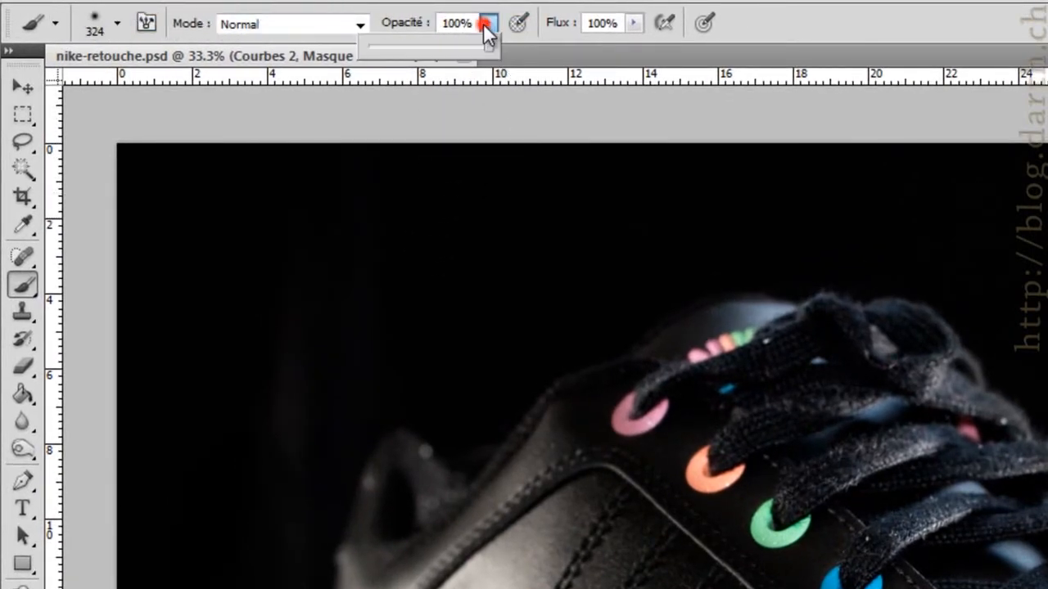
{"action": "left_click_drag", "start_coordinate": [439, 42], "coordinate": [431, 40]}
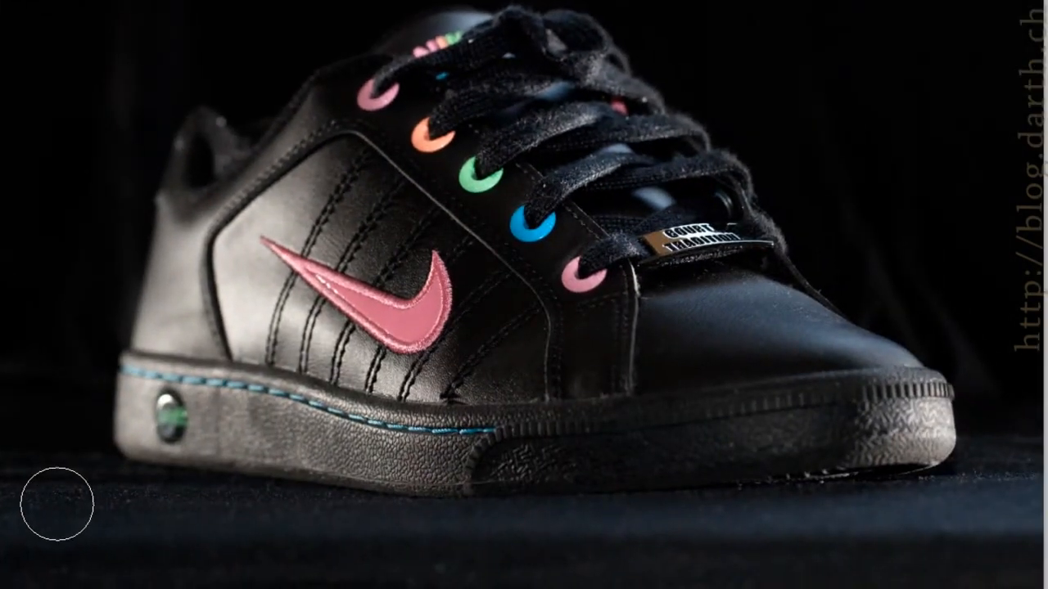
{"action": "left_click", "coordinate": [57, 502]}
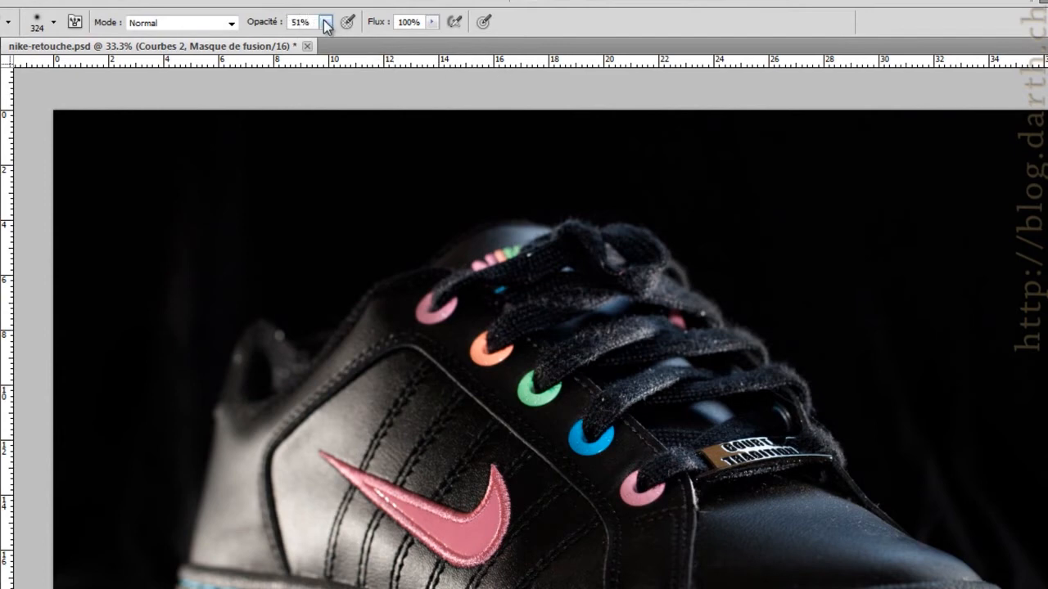
{"action": "left_click", "coordinate": [327, 26]}
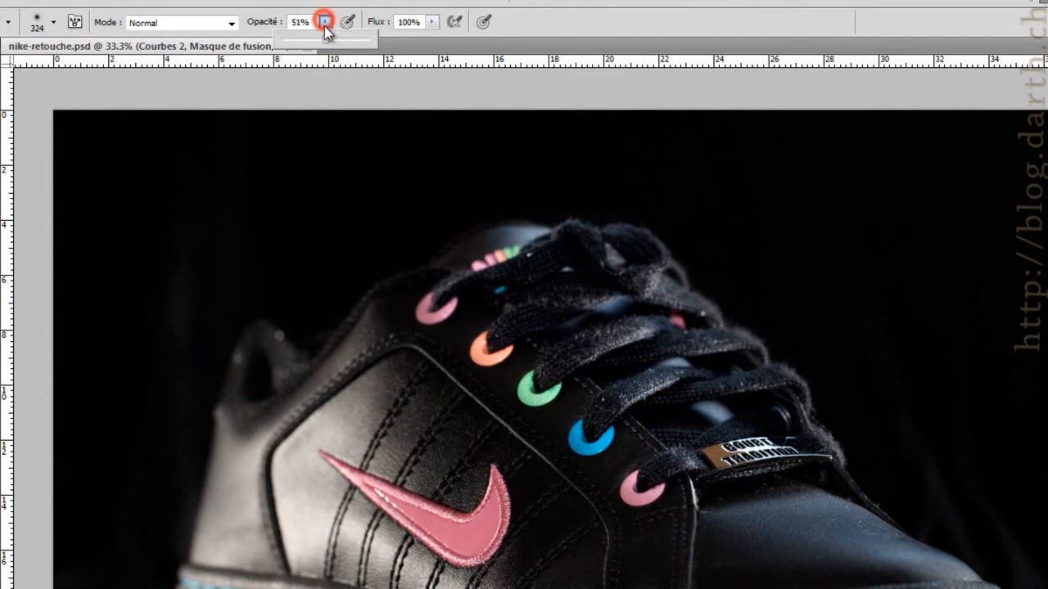
{"action": "left_click_drag", "start_coordinate": [324, 41], "coordinate": [307, 48]}
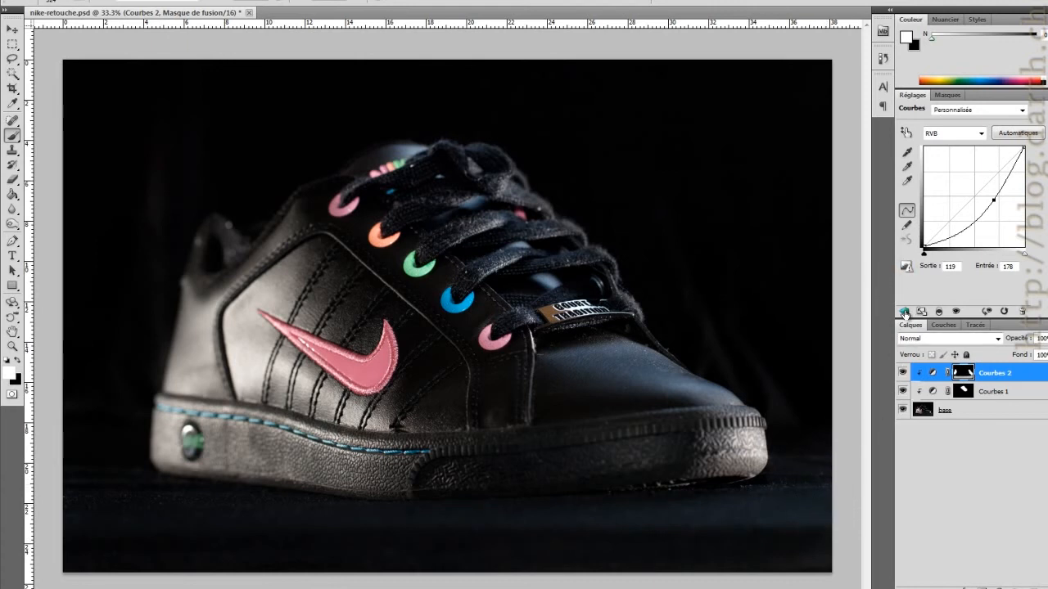
Step: Add a third Curves adjustment brightening the whole image, raising input 115 to output 160
{"action": "left_click", "coordinate": [904, 311]}
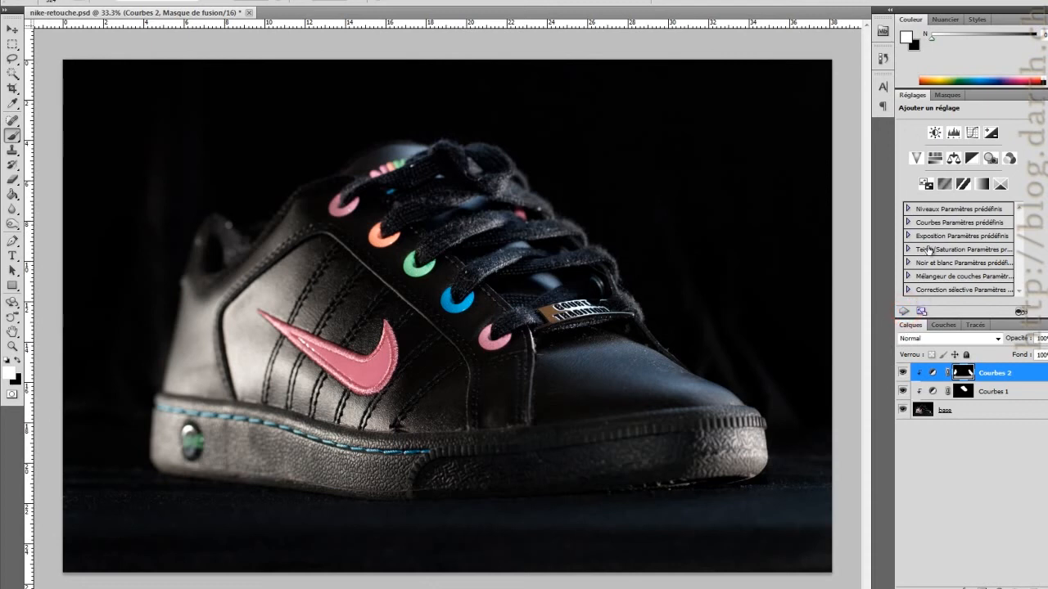
{"action": "left_click", "coordinate": [972, 134]}
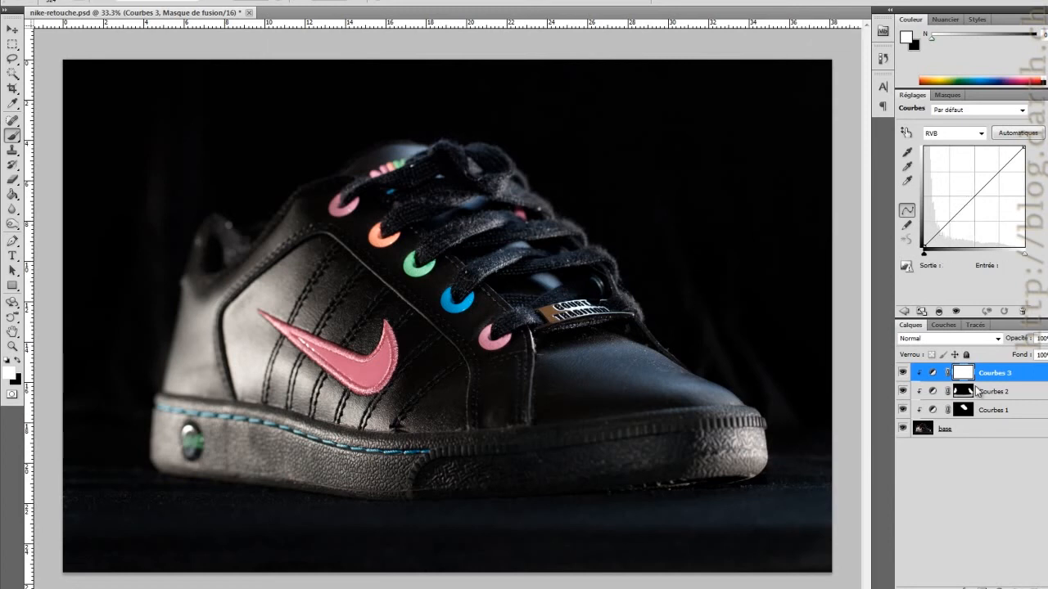
{"action": "left_click", "coordinate": [974, 196]}
{"action": "left_click_drag", "start_coordinate": [974, 197], "coordinate": [969, 184]}
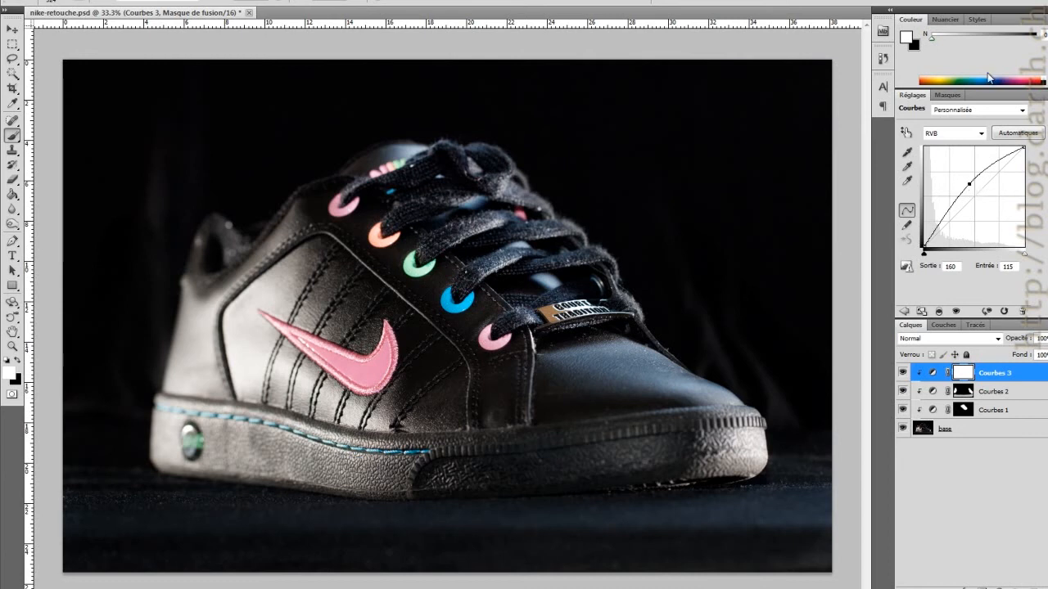
Step: Return the document to its initial Ouvrir state in the history
{"action": "left_click", "coordinate": [882, 59]}
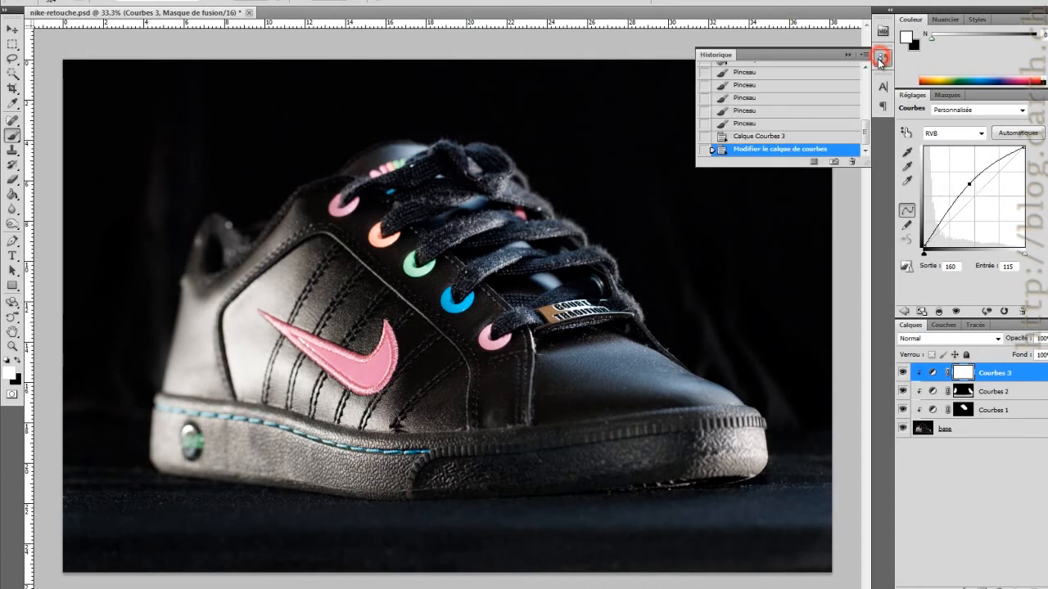
{"action": "left_click_drag", "start_coordinate": [863, 135], "coordinate": [864, 82]}
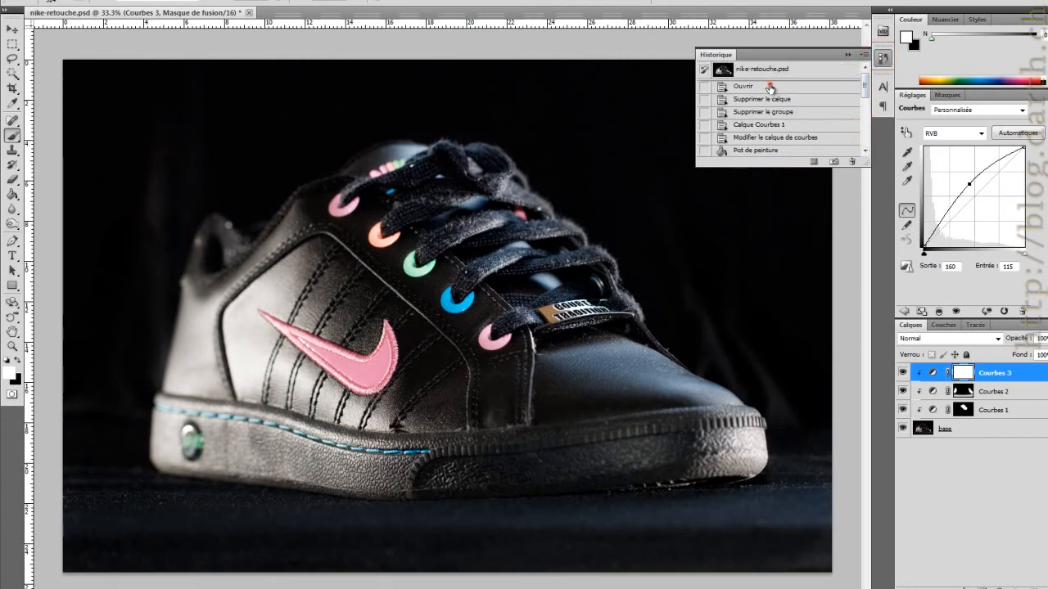
{"action": "left_click", "coordinate": [769, 87]}
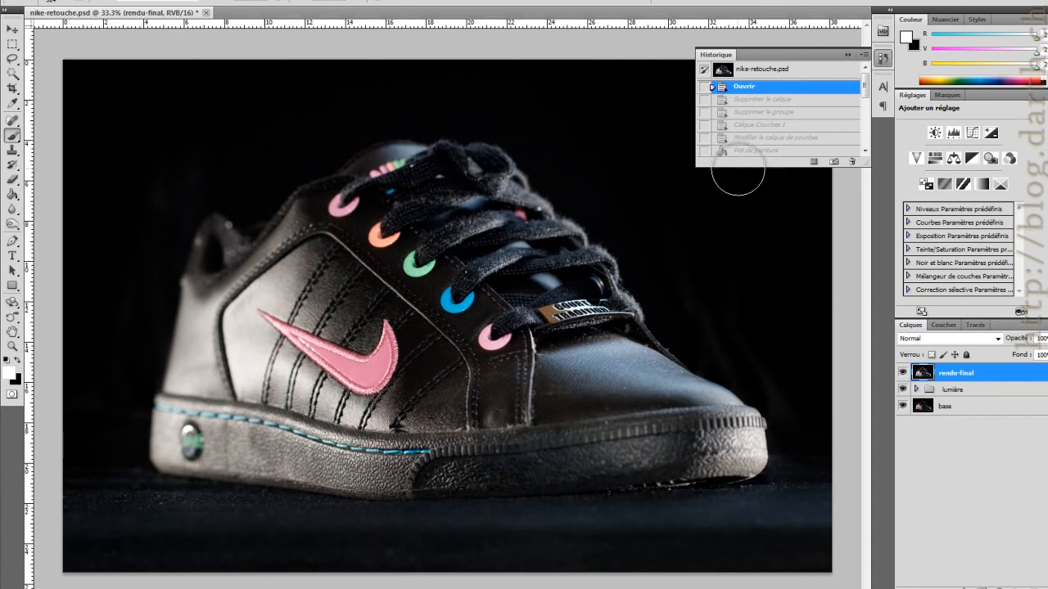